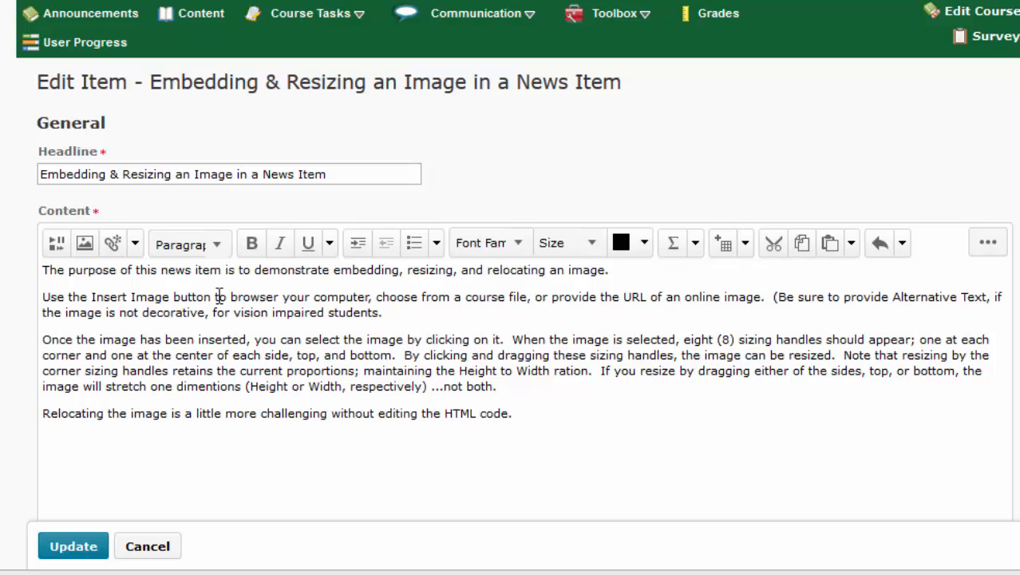
- Add an empty paragraph below the Insert Image instructions and start inserting an image there
left_click(388, 329)
key("Return")
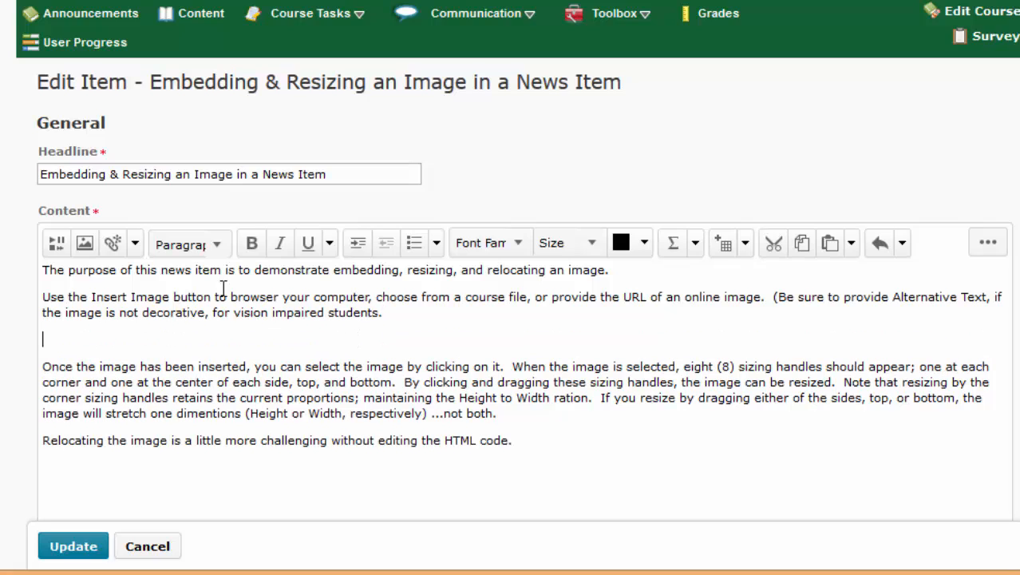
left_click(85, 244)
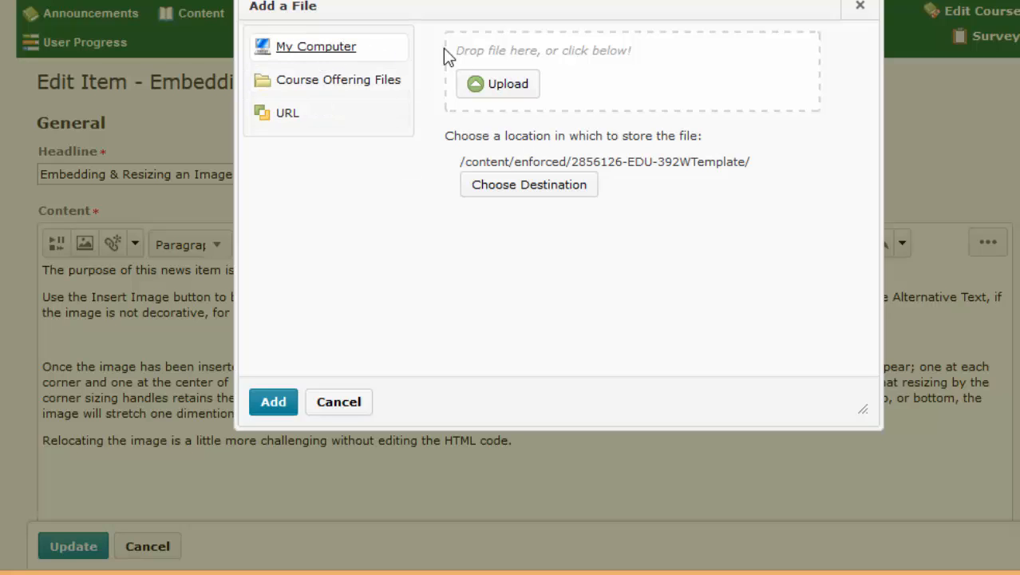
- Look at the Course Offering Files and URL sources available for adding an image
left_click(330, 96)
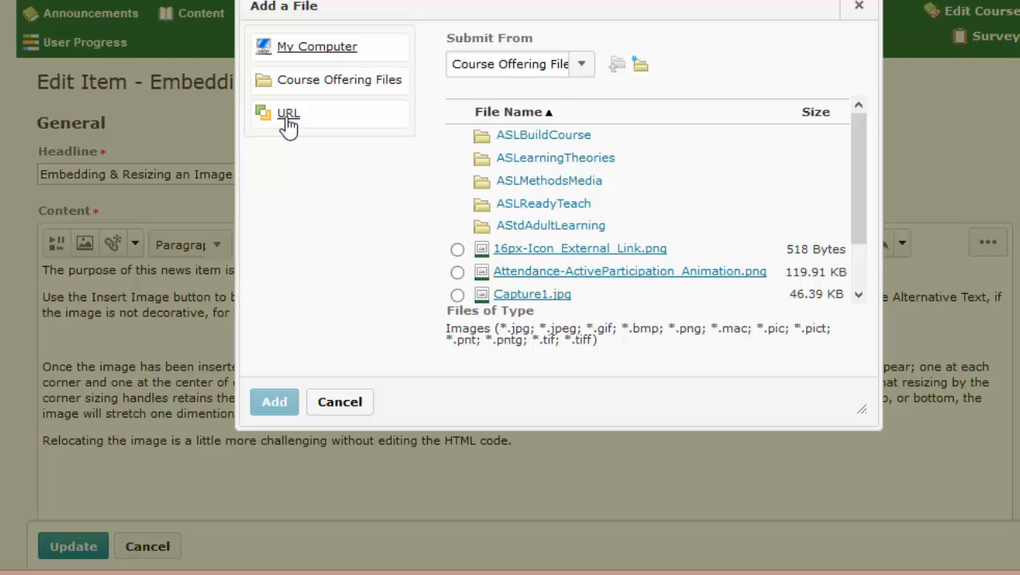
left_click(289, 119)
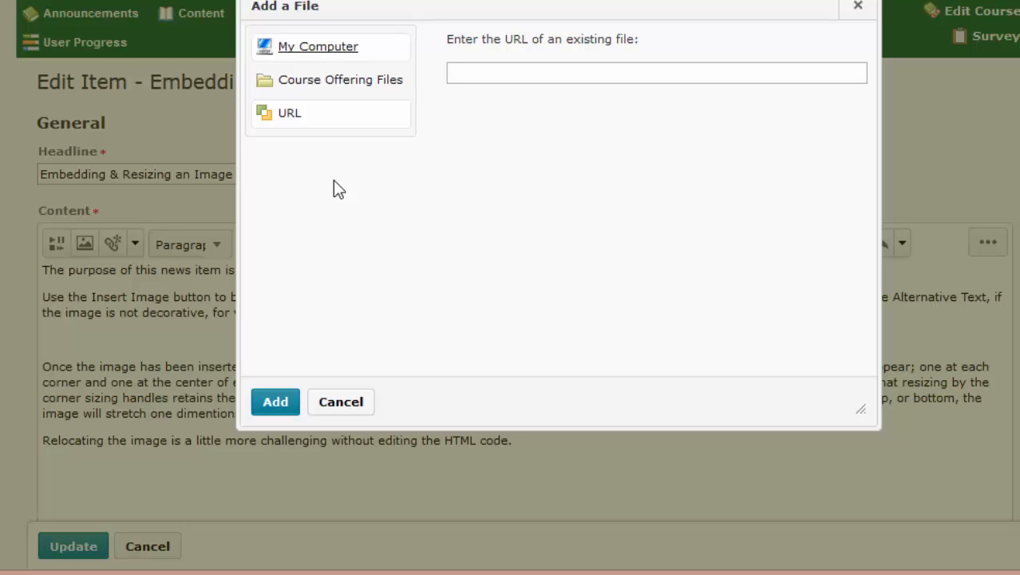
left_click(513, 72)
- Upload Attendance-ActiveParticipation_Animation.png from the computer
left_click(319, 55)
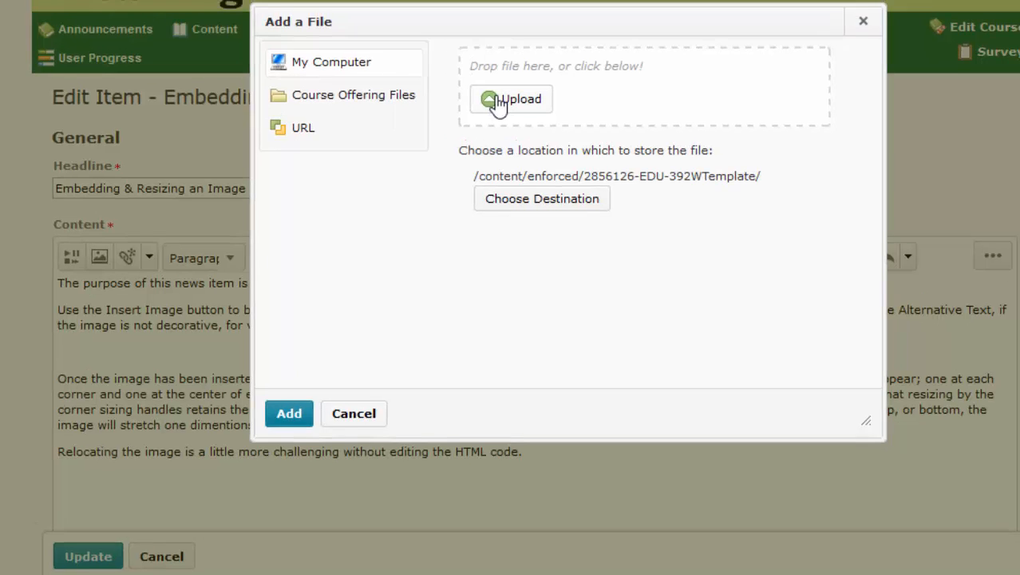
left_click(488, 86)
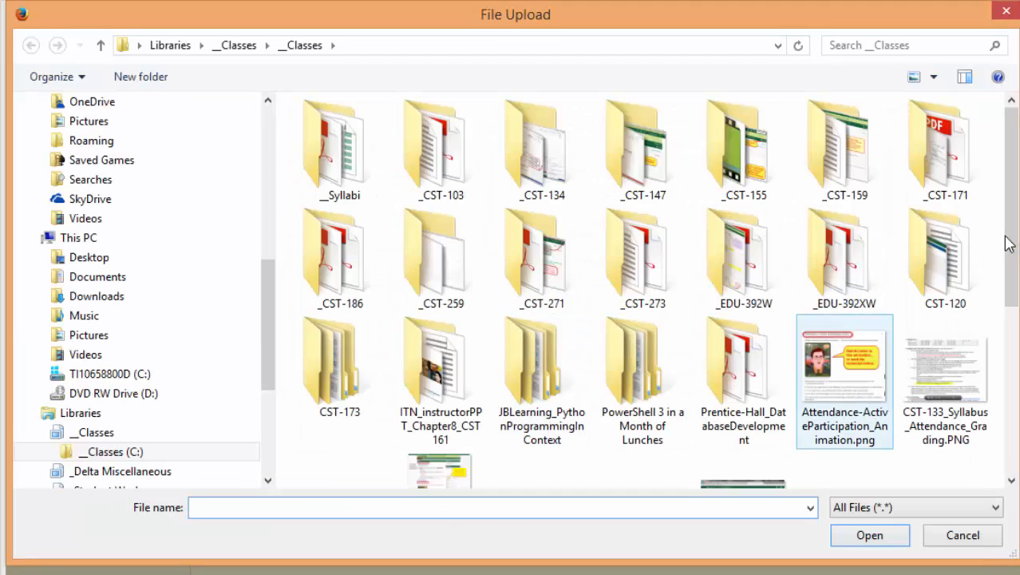
scroll(911, 335, "down", 2)
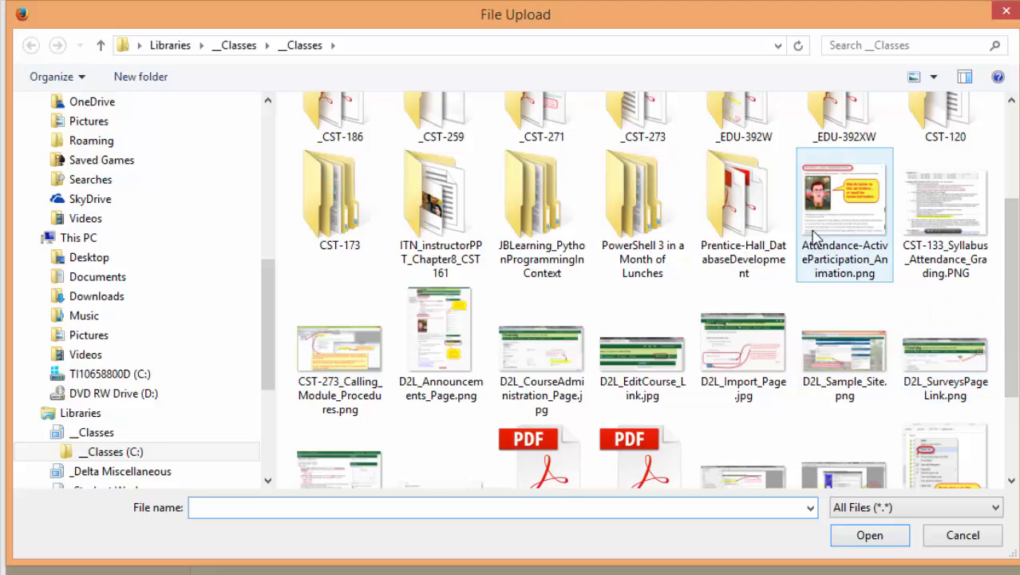
left_click(845, 219)
left_click(866, 537)
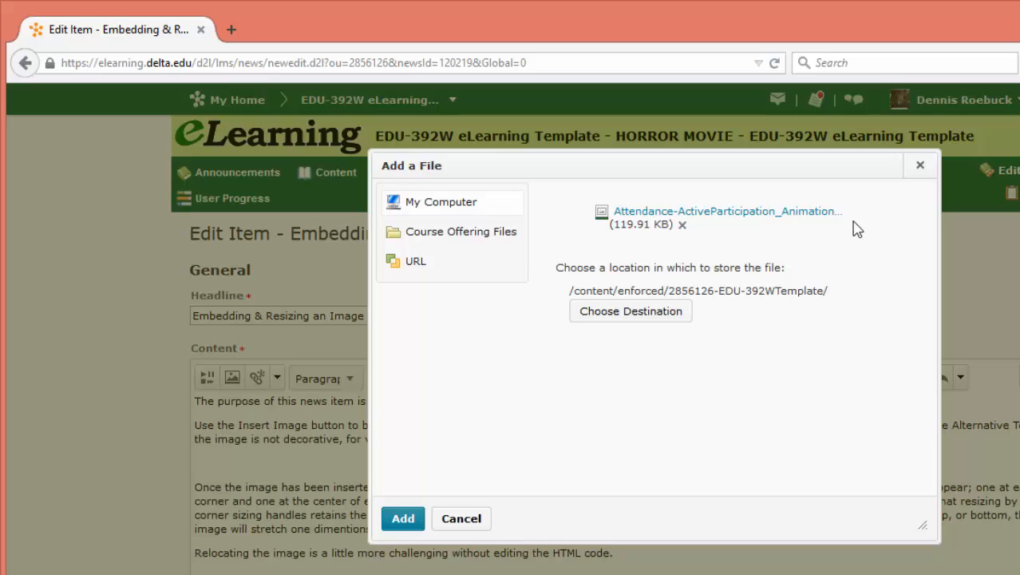
- Add the uploaded image with the alternative text "Sample Image File" and replace the duplicate file in the course
left_click(402, 520)
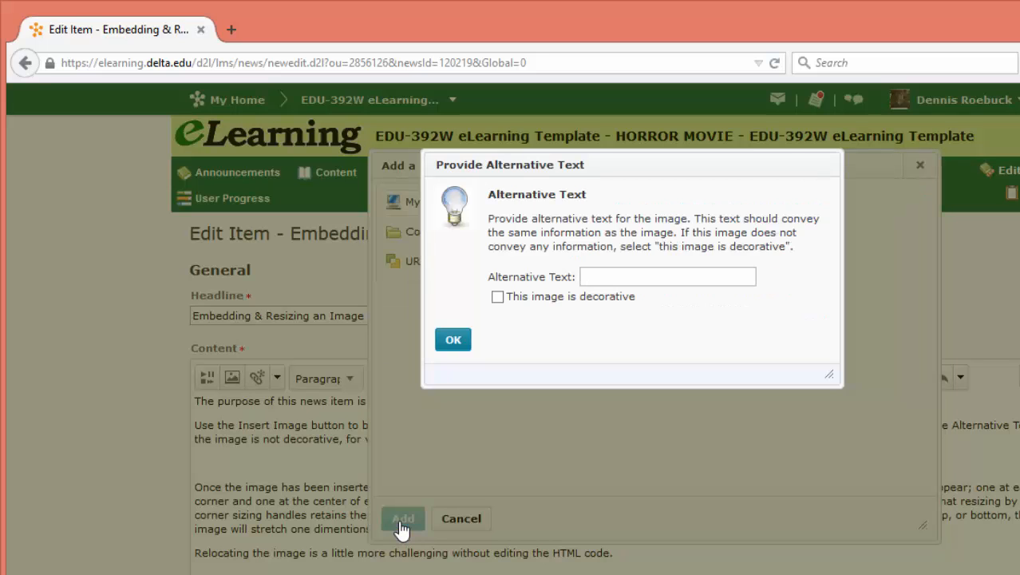
left_click(601, 276)
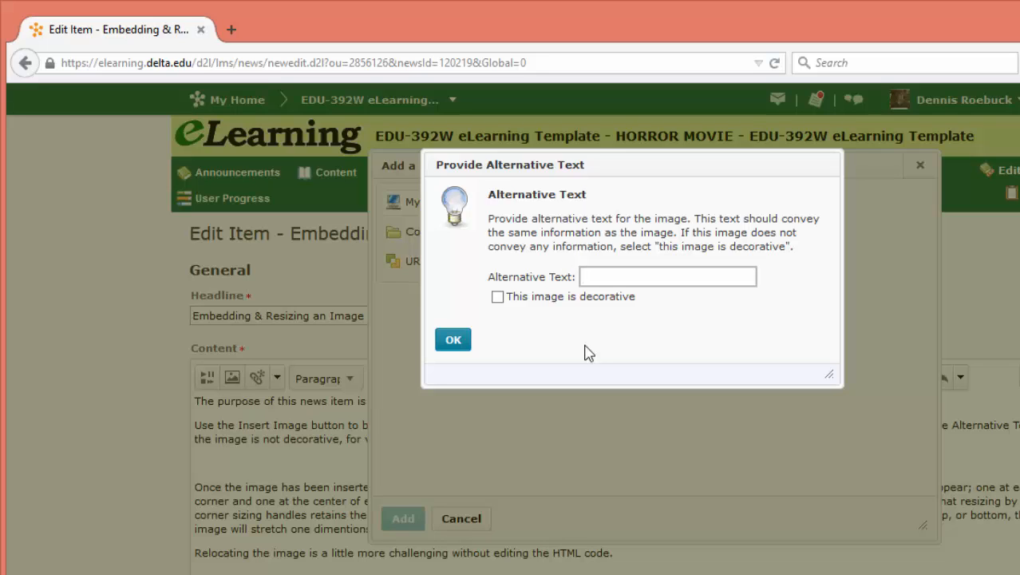
left_click(525, 282)
type("Sample Image File")
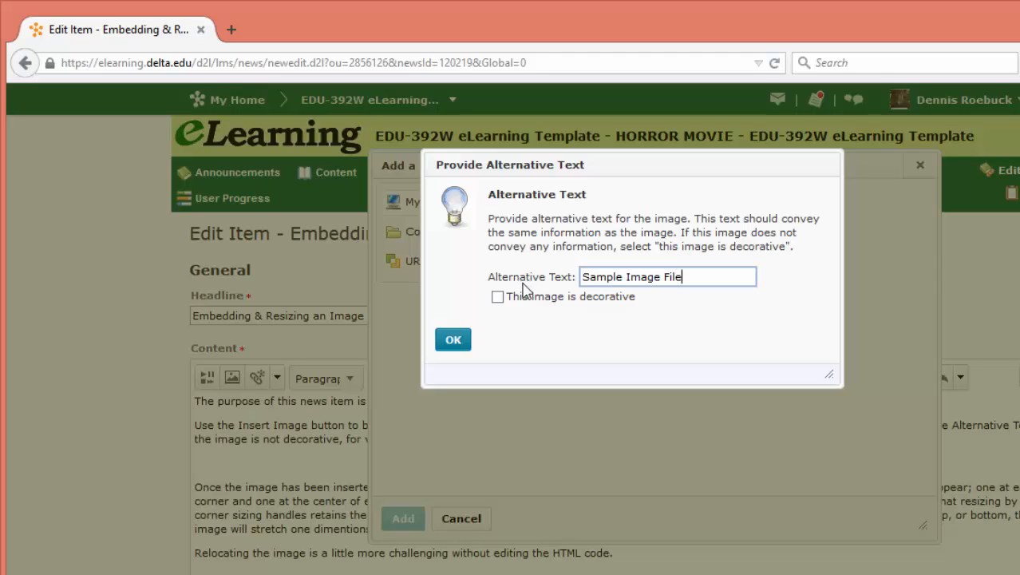
left_click(458, 343)
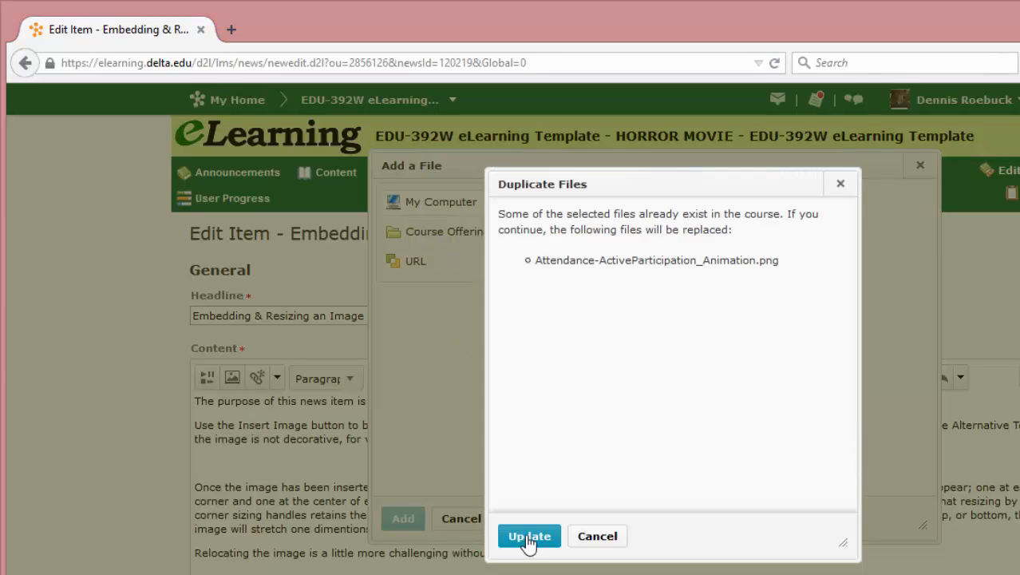
left_click(530, 536)
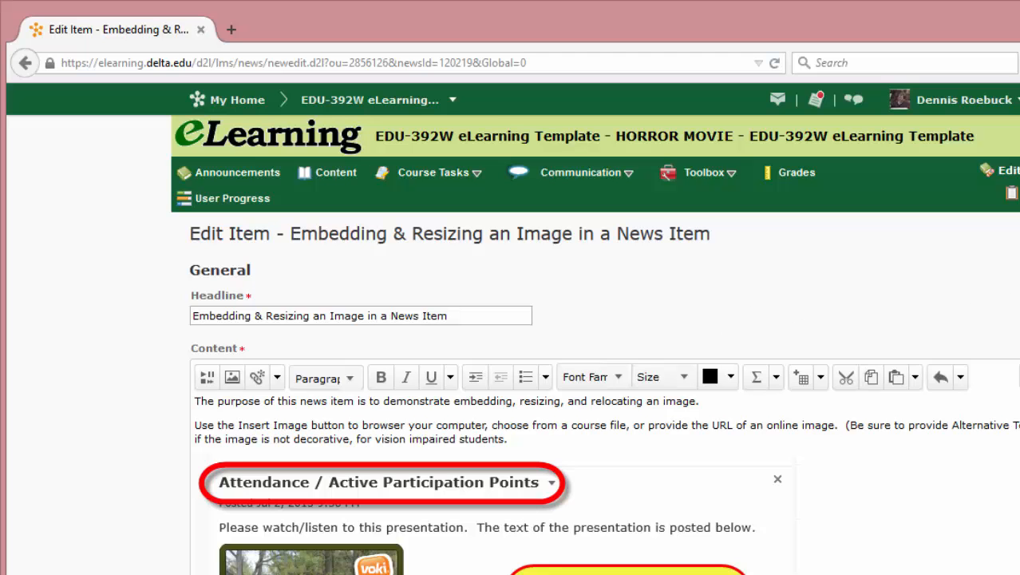
- Resize the content editing box, first narrower and then wide and tall enough to show more of the embedded image
scroll(595, 344, "down", 3)
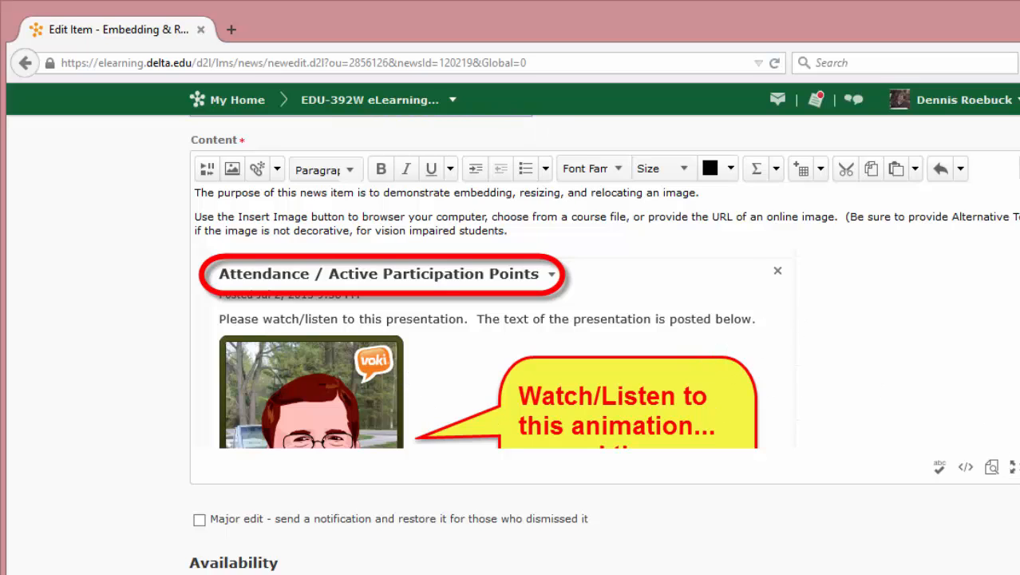
scroll(690, 292, "up", 3)
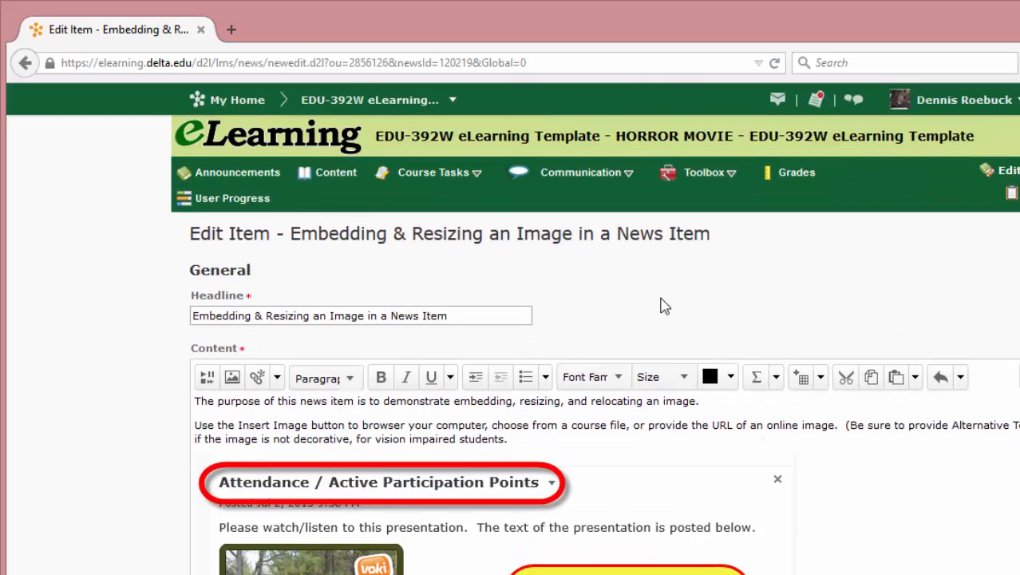
scroll(665, 306, "down", 5)
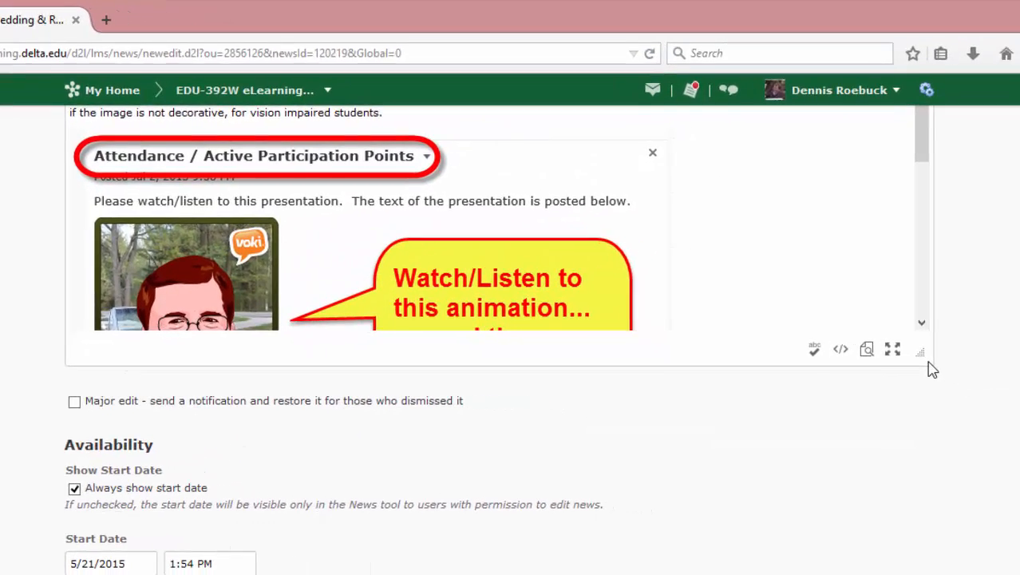
left_click_drag(920, 354, 592, 381)
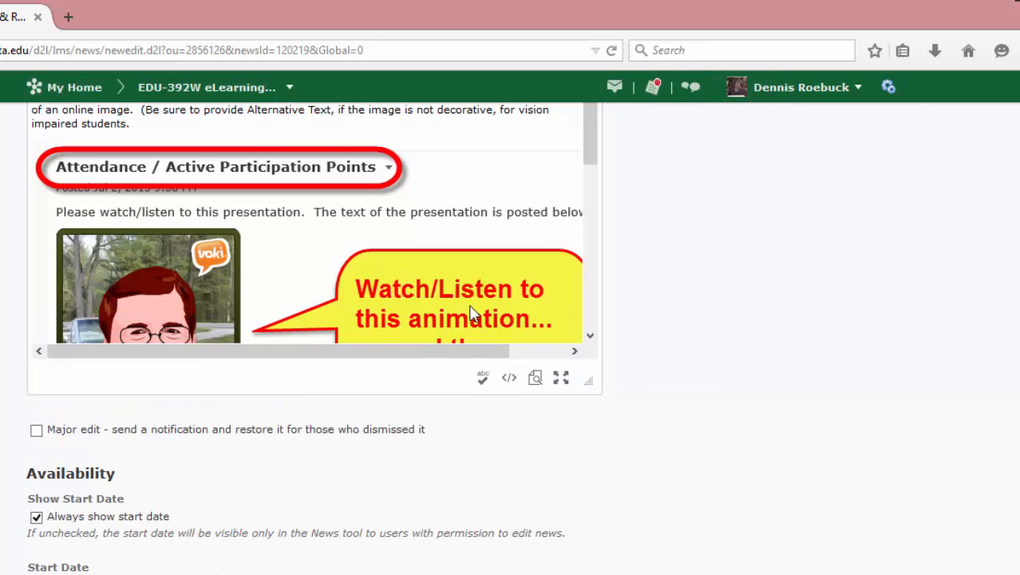
scroll(473, 312, "up", 3)
scroll(472, 310, "down", 5)
left_click_drag(592, 173, 941, 321)
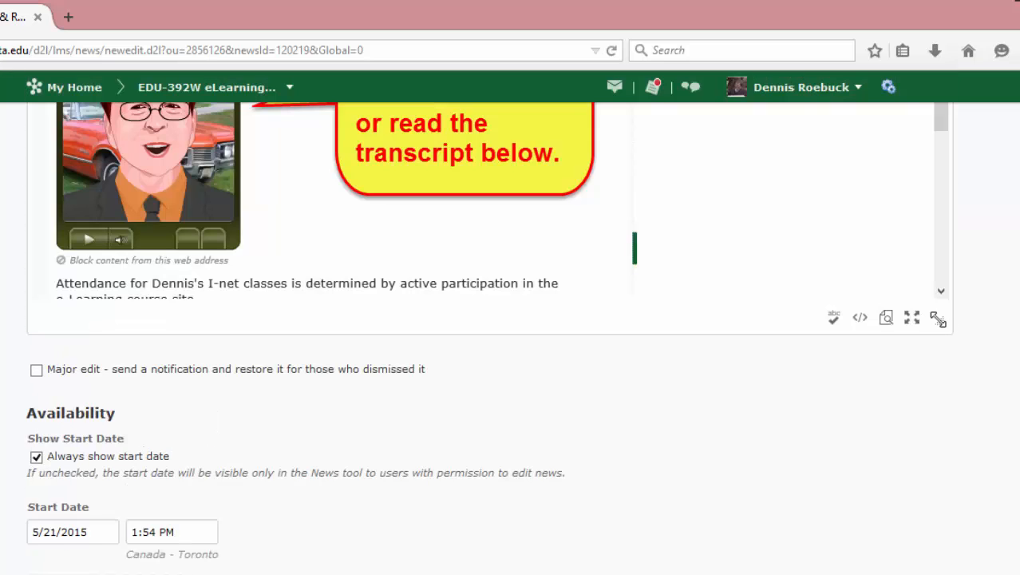
scroll(812, 314, "up", 5)
scroll(807, 315, "down", 4)
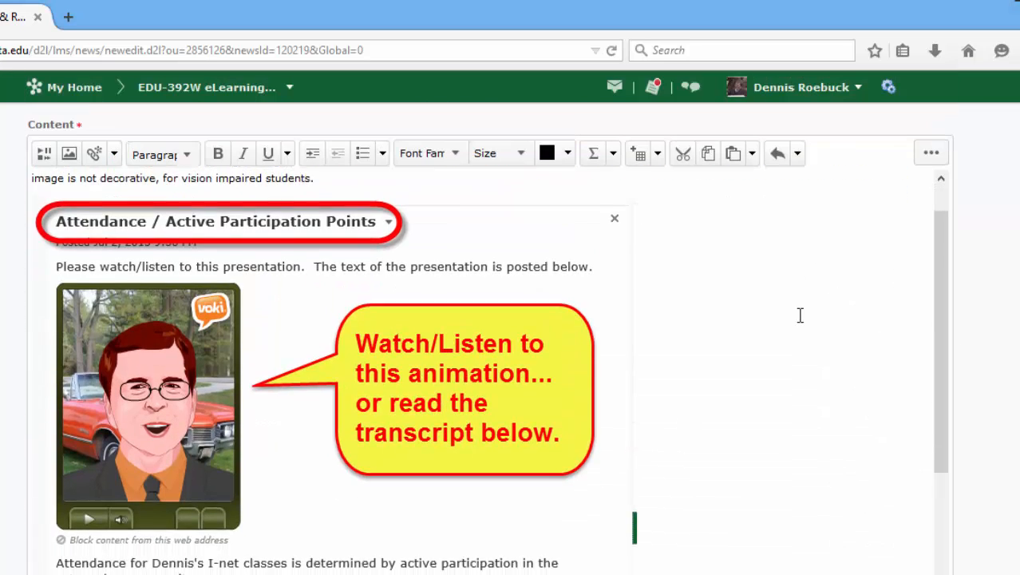
scroll(800, 314, "up", 3)
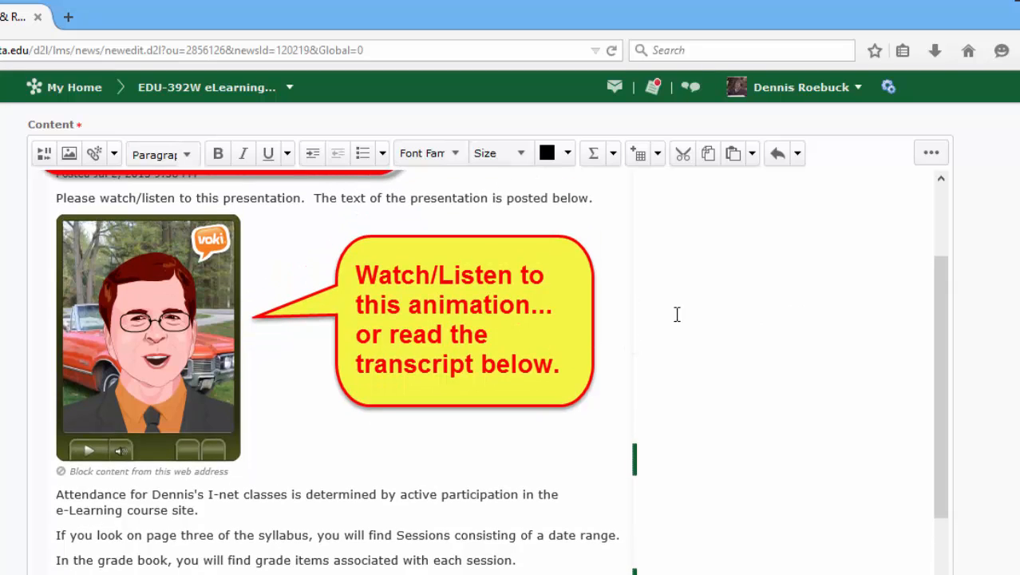
- Select the embedded image, check its eight sizing handles, and shrink it proportionally to a little over half its width
left_click(309, 377)
scroll(743, 400, "down", 3)
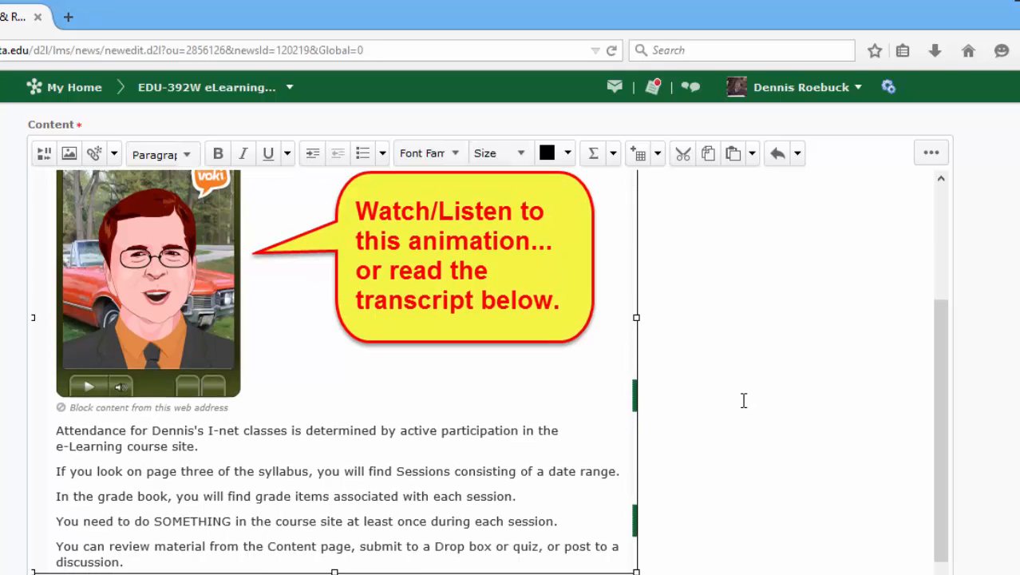
scroll(213, 428, "up", 6)
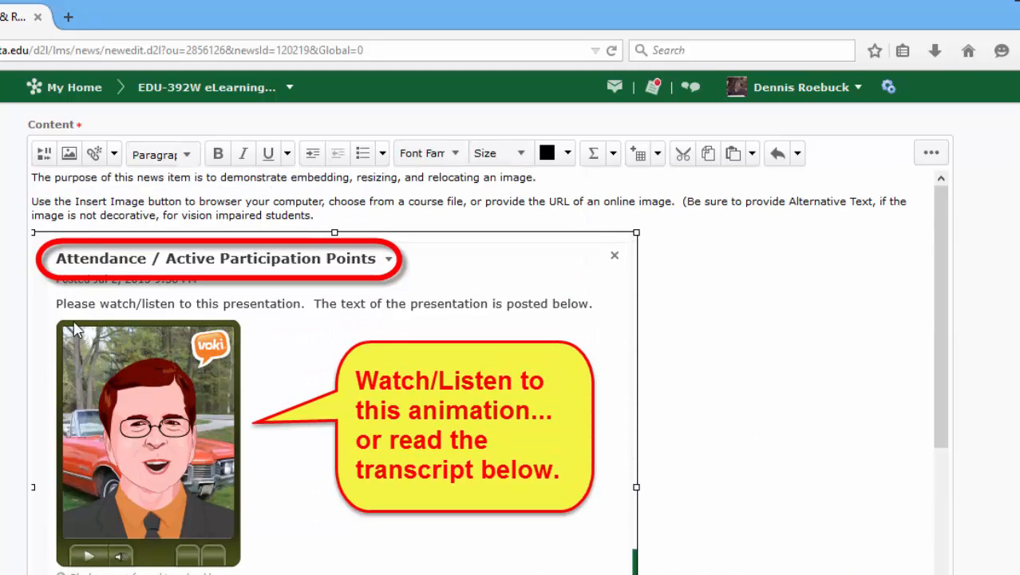
scroll(114, 417, "down", 6)
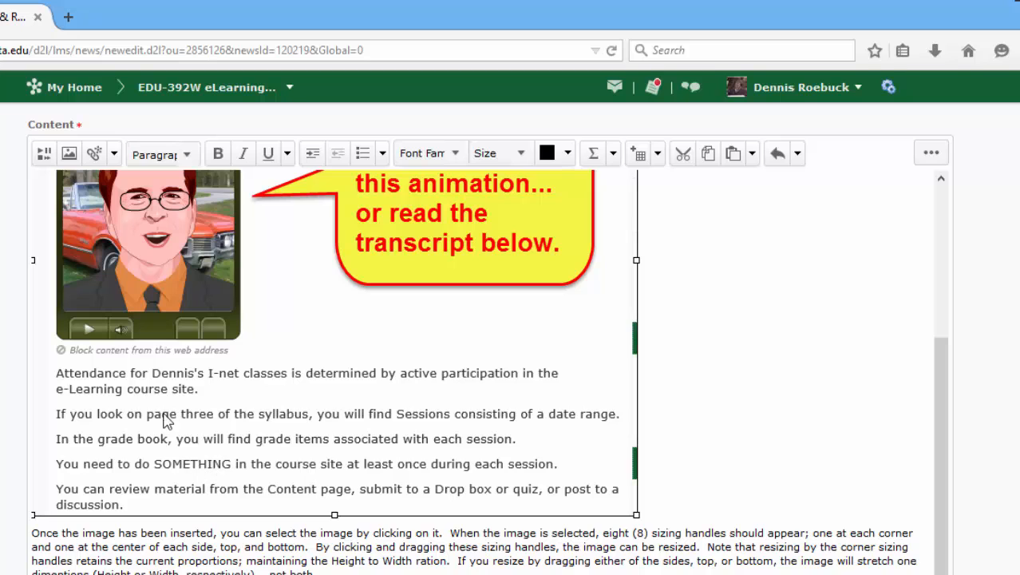
scroll(453, 356, "up", 6)
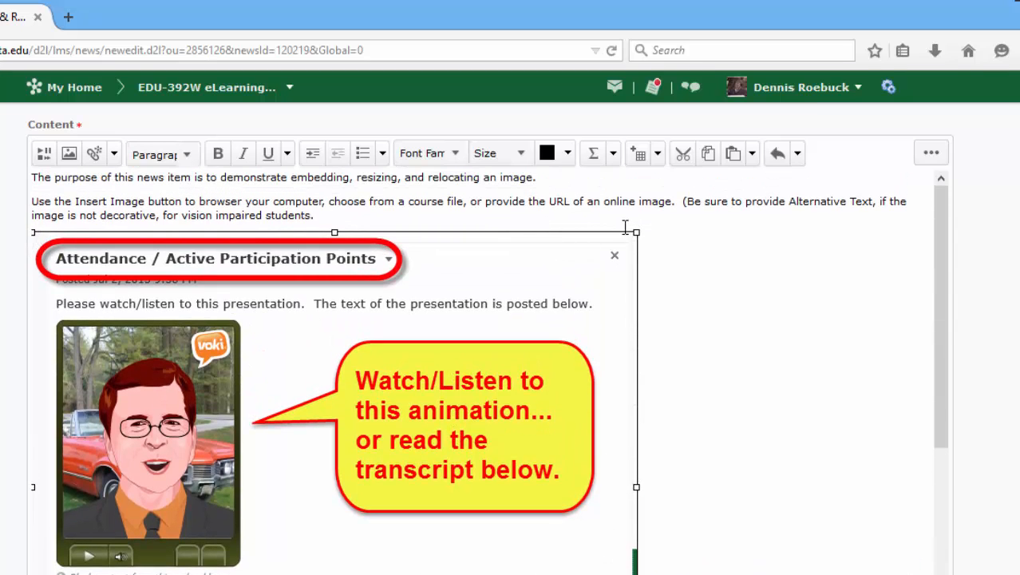
scroll(635, 255, "down", 9)
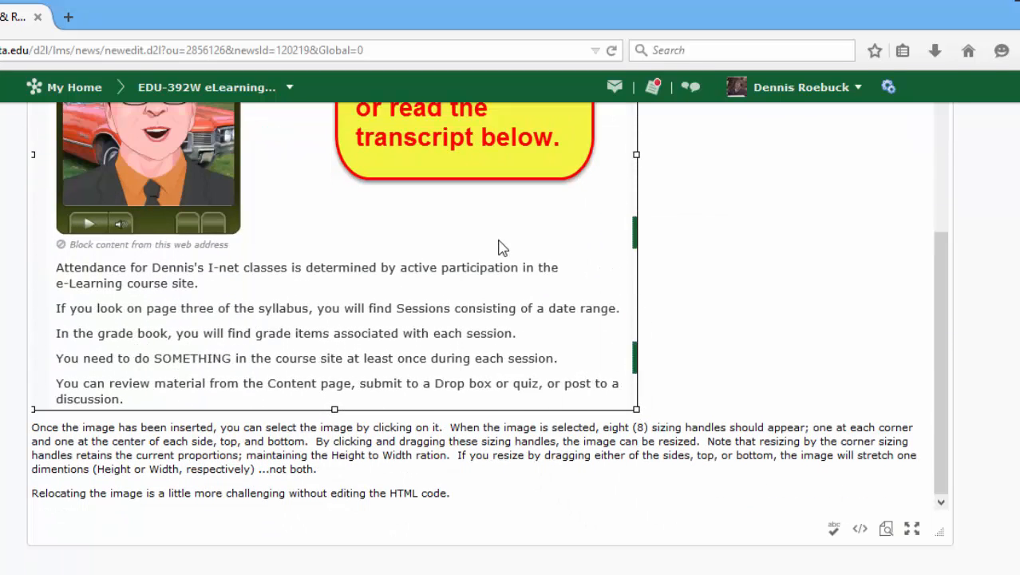
scroll(501, 246, "up", 4)
scroll(627, 387, "down", 4)
left_click_drag(632, 407, 357, 192)
scroll(471, 283, "down", 3)
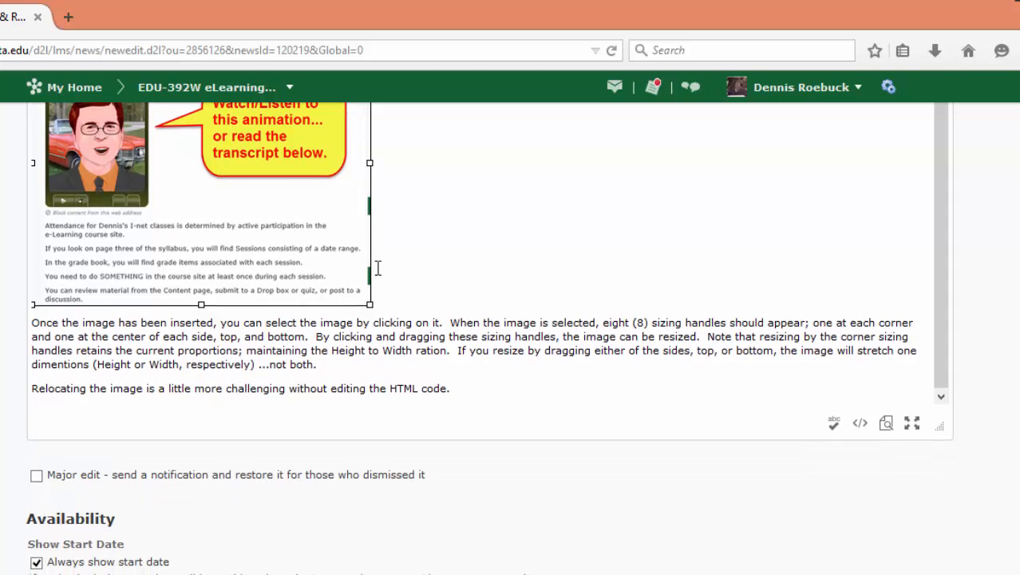
- Stretch only the image's width to nearly the full width of the editing box, and undo the stretch
scroll(285, 273, "up", 2)
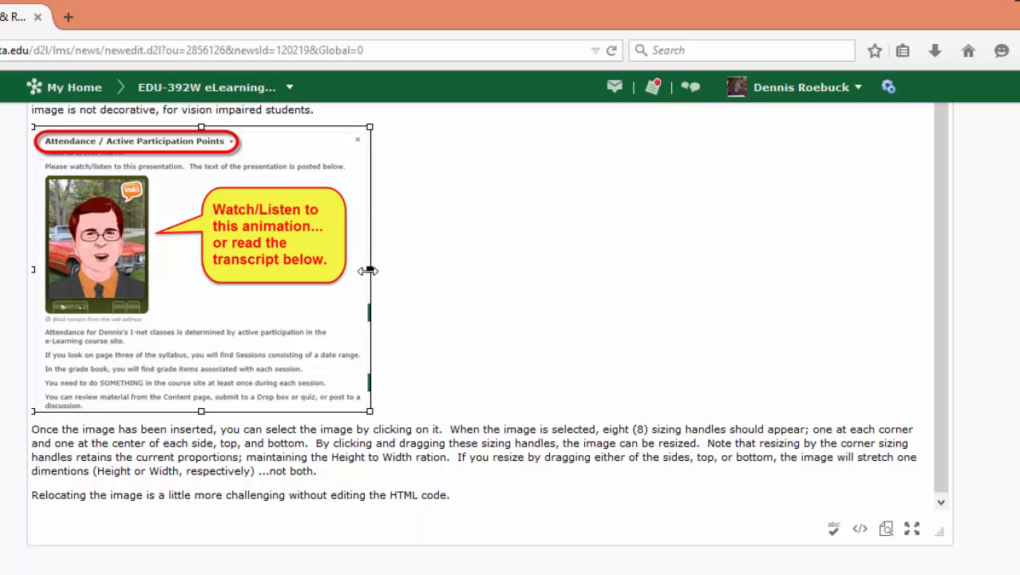
left_click_drag(369, 271, 887, 306)
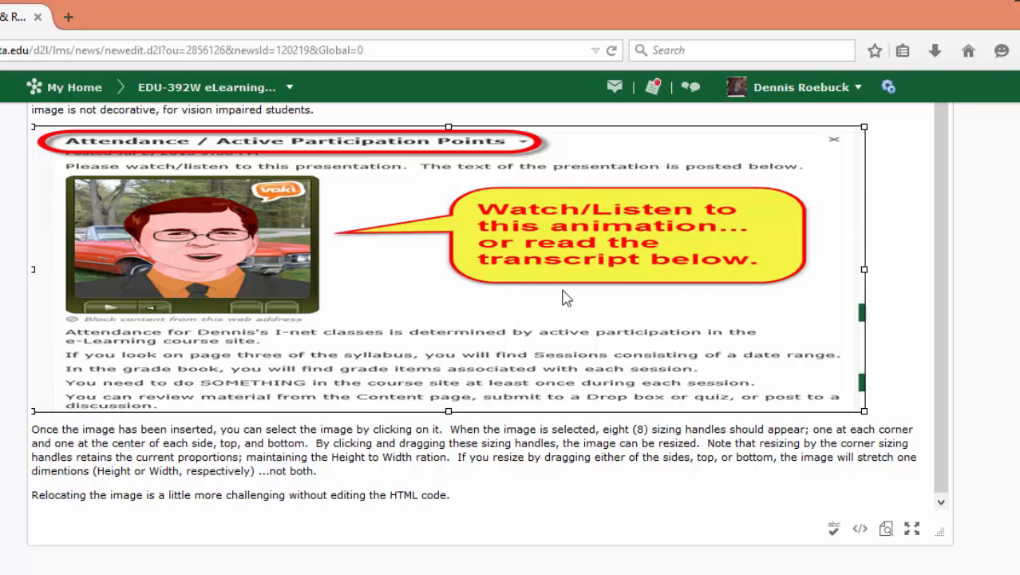
key("ctrl+z")
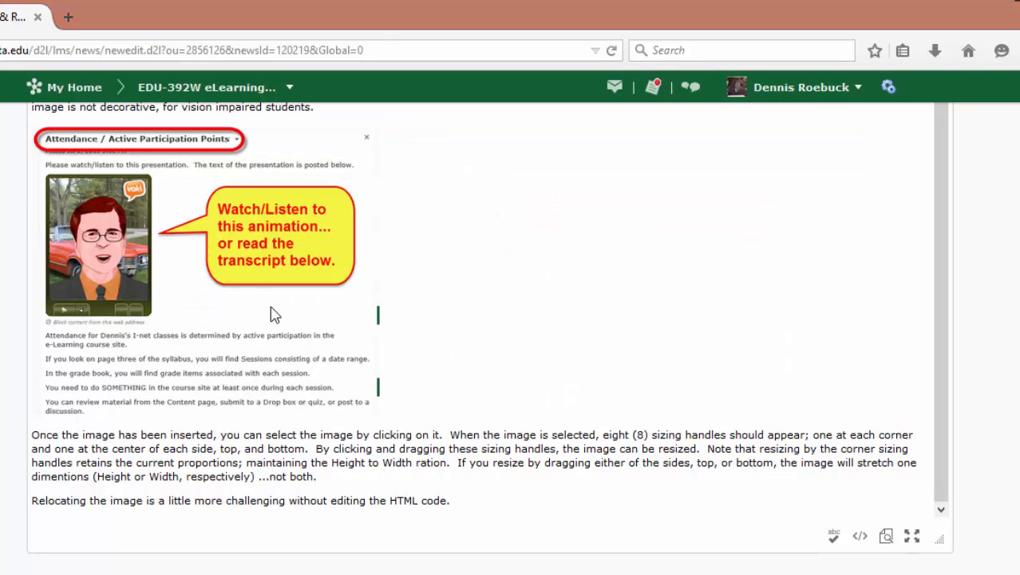
- Relocate the image into the paragraph about sizing handles, inside the word "bottom" in its last sentence
left_click(178, 297)
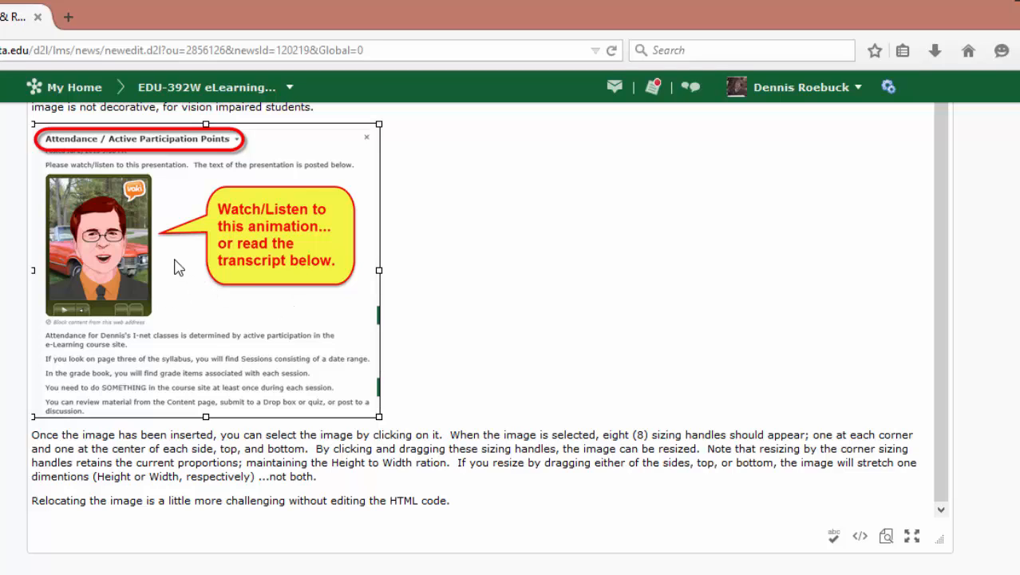
left_click_drag(178, 257, 466, 473)
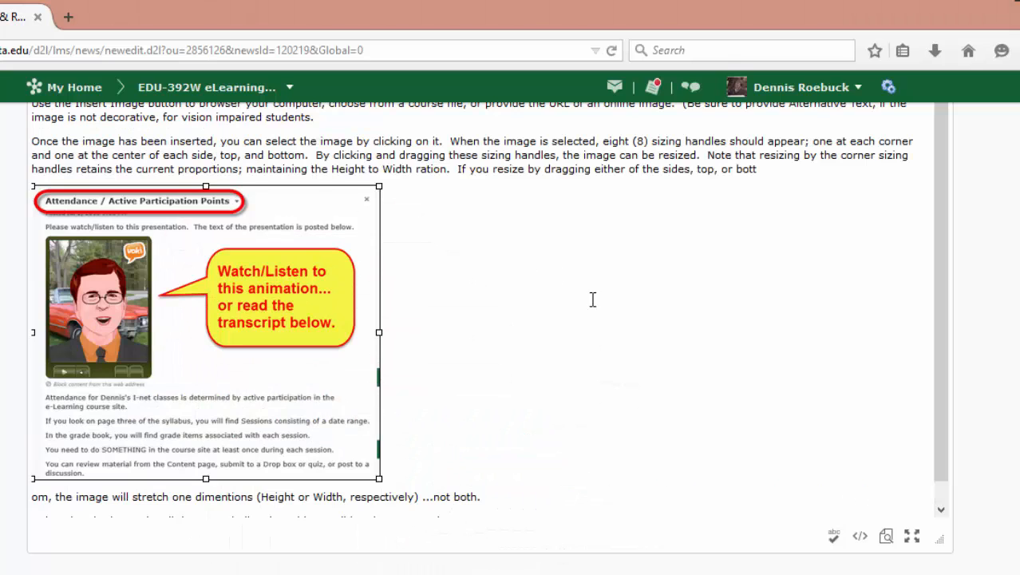
scroll(607, 299, "down", 1)
scroll(729, 324, "down", 2)
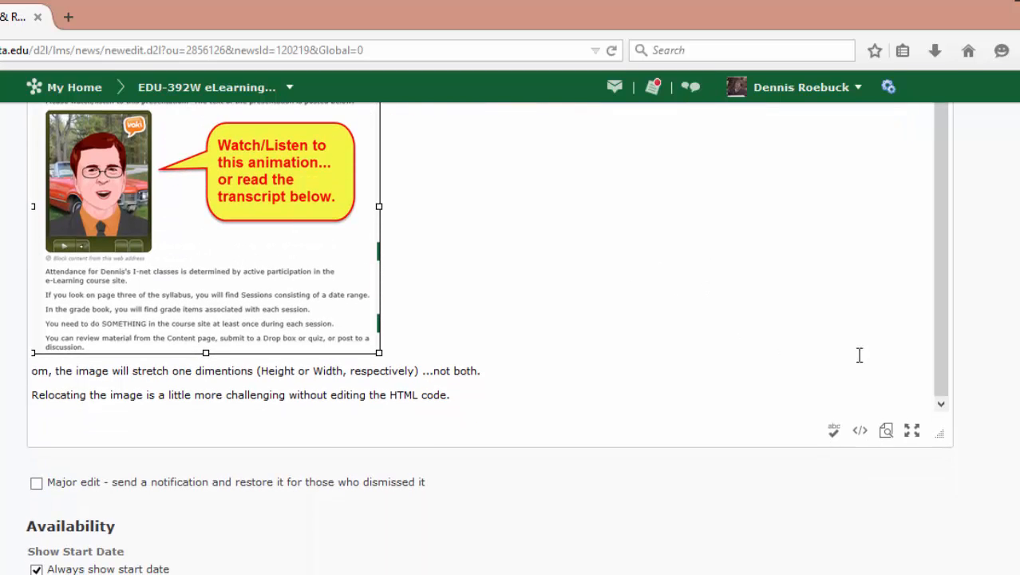
- Open the HTML source of the news item in an enlarged window and examine the image tag's size attributes
left_click(861, 432)
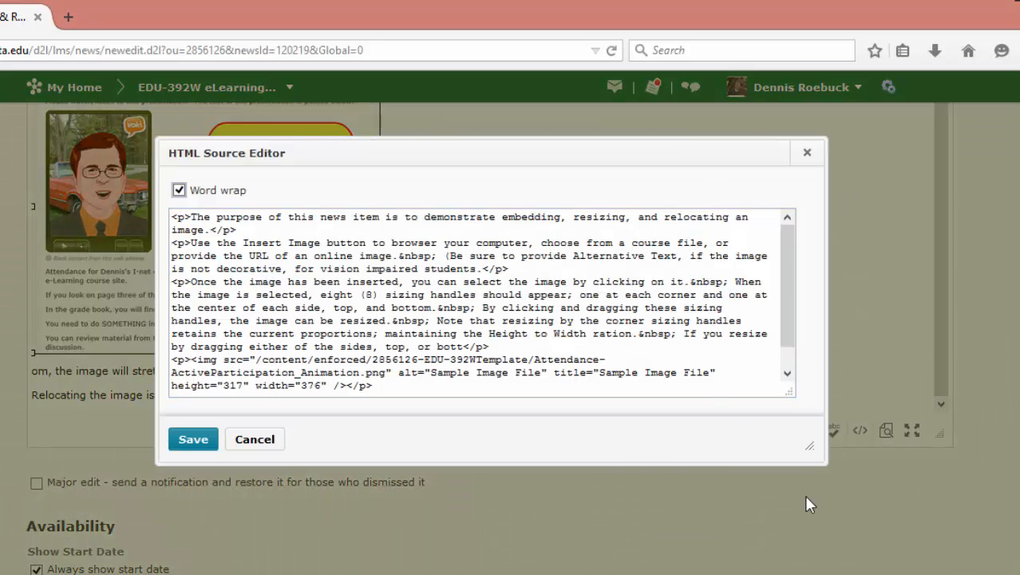
left_click_drag(810, 445, 936, 574)
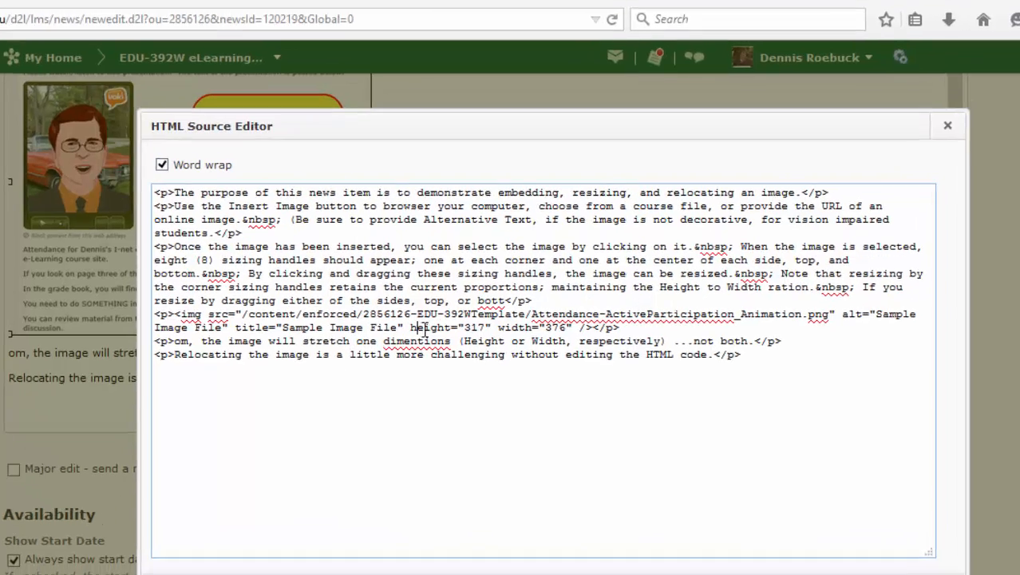
left_click_drag(417, 346, 486, 347)
left_click_drag(453, 205, 562, 205)
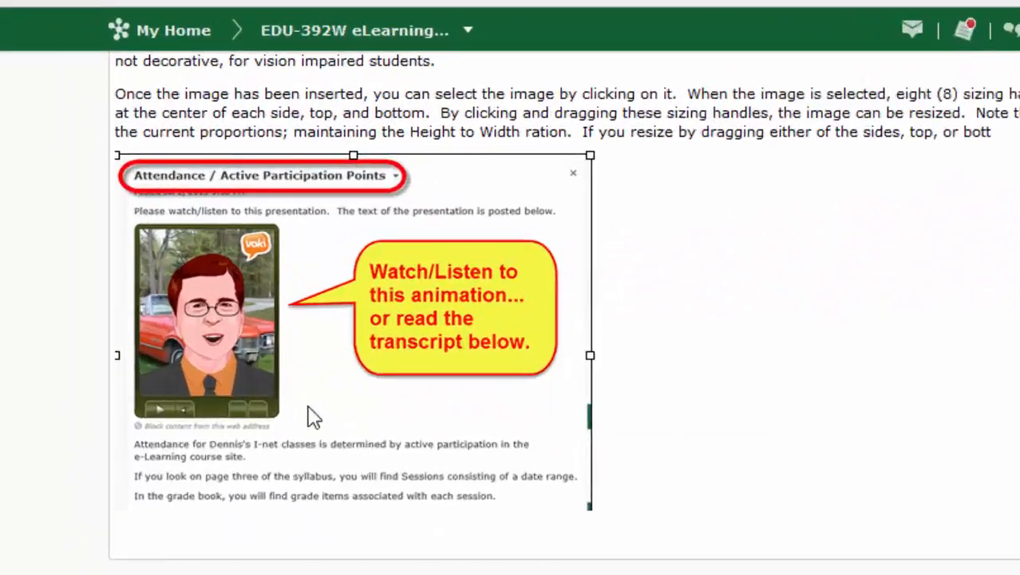
- Move the image back between the Insert Image instructions and the paragraph about sizing handles
left_click_drag(197, 277, 85, 77)
left_click_drag(408, 312, 317, 236)
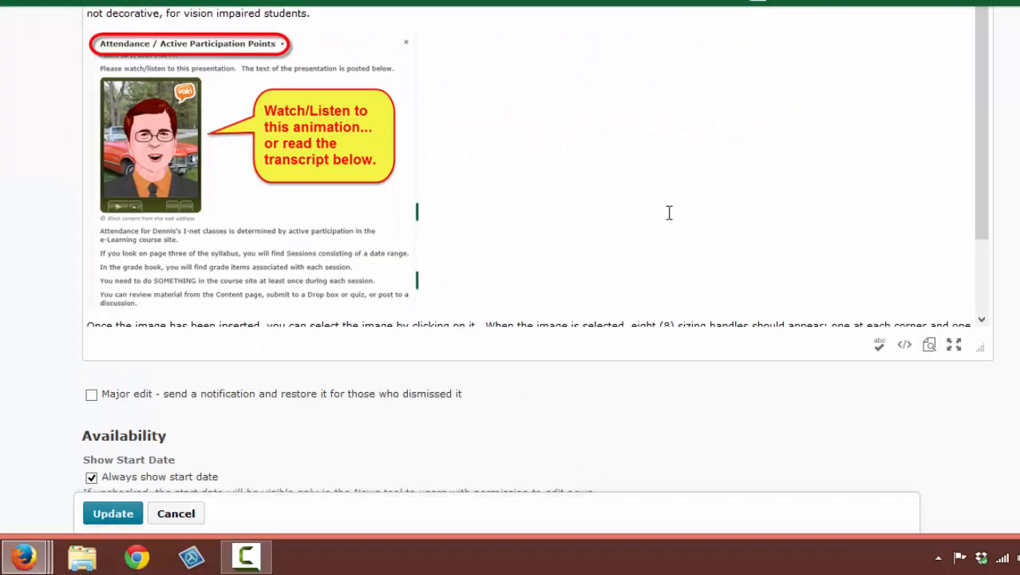
- Save the updated news item and review how it appears on the course home page
scroll(668, 211, "down", 3)
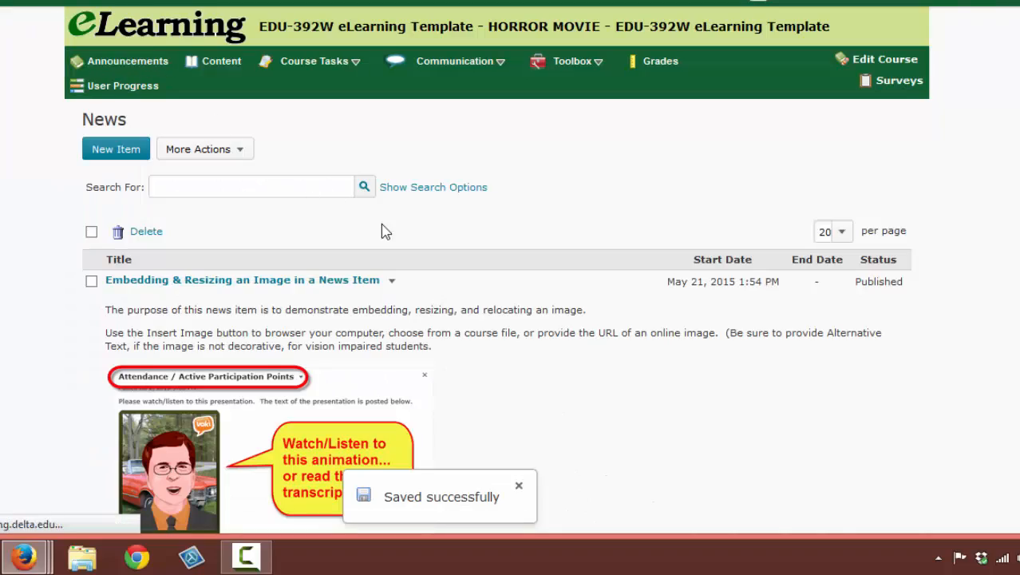
scroll(420, 217, "down", 3)
scroll(525, 249, "up", 3)
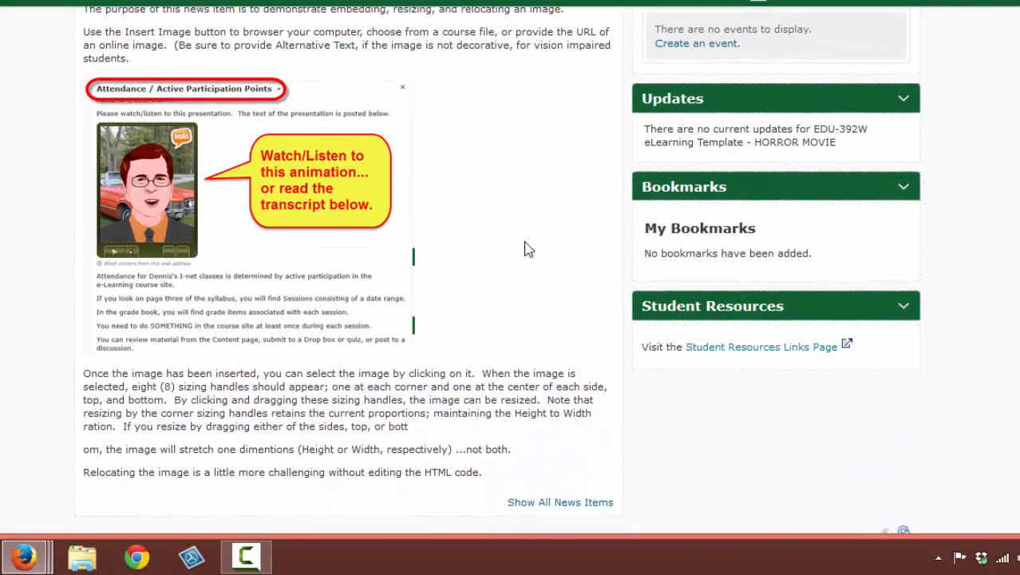